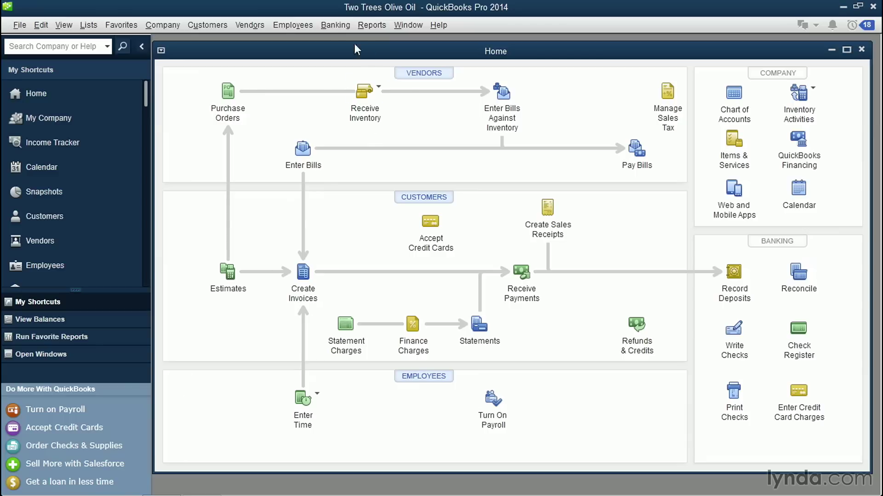
Open the Bank Feeds Center maximized and show the Business Checking Transaction List.
click(336, 26)
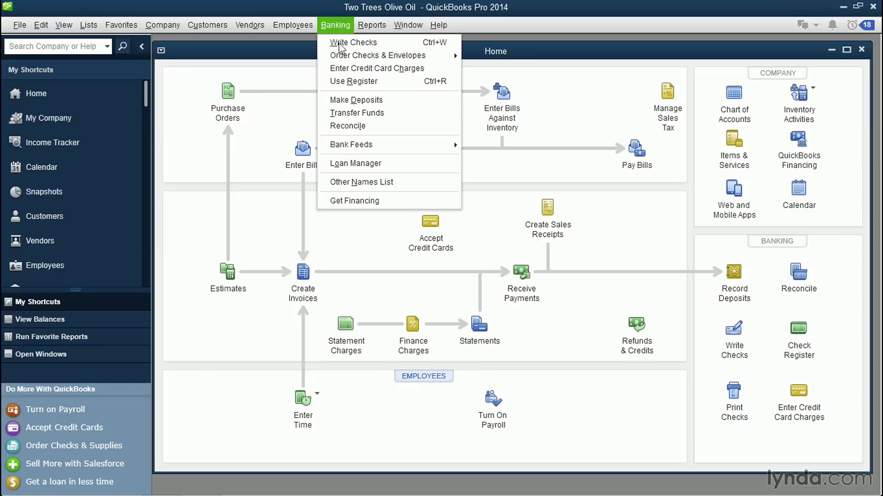
mouse_move(431, 148)
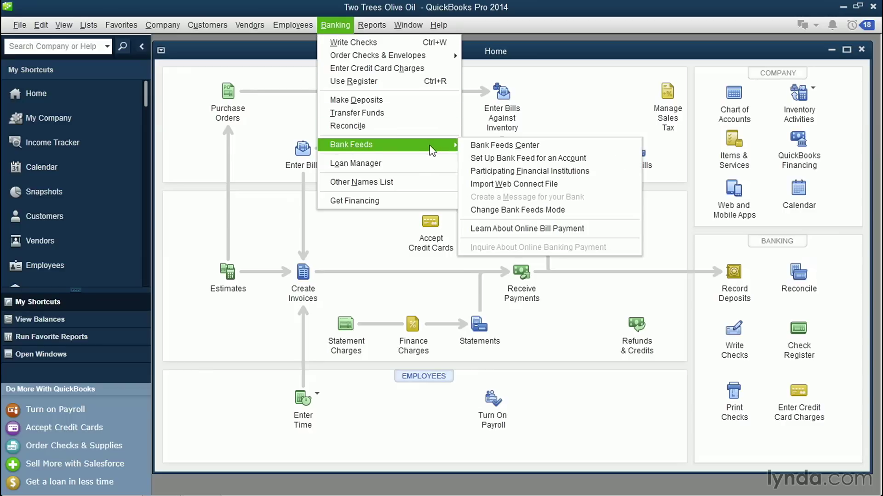
click(496, 146)
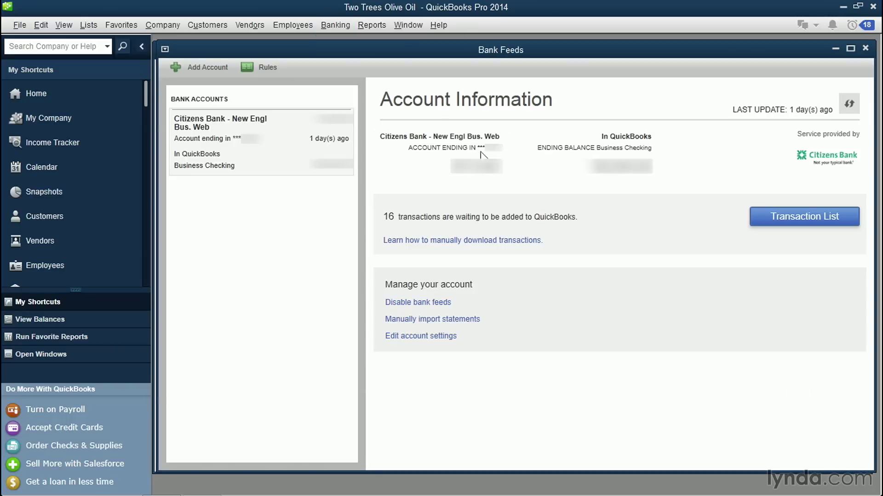
click(851, 49)
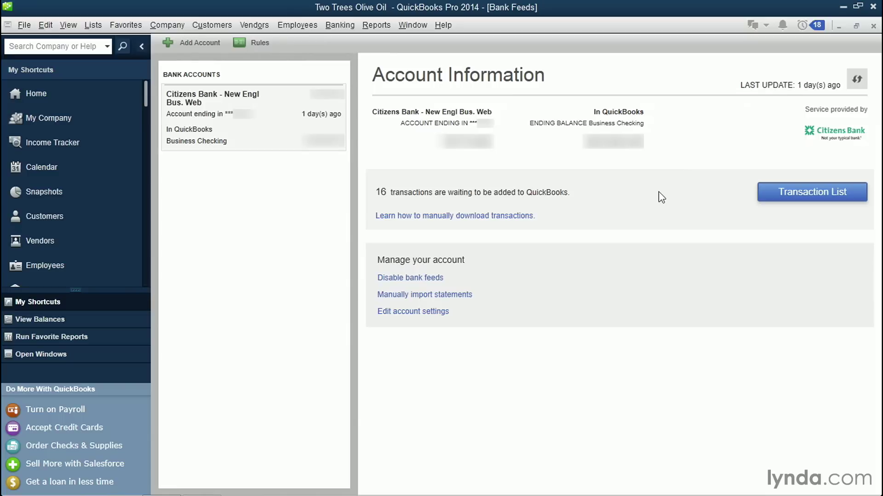
click(803, 196)
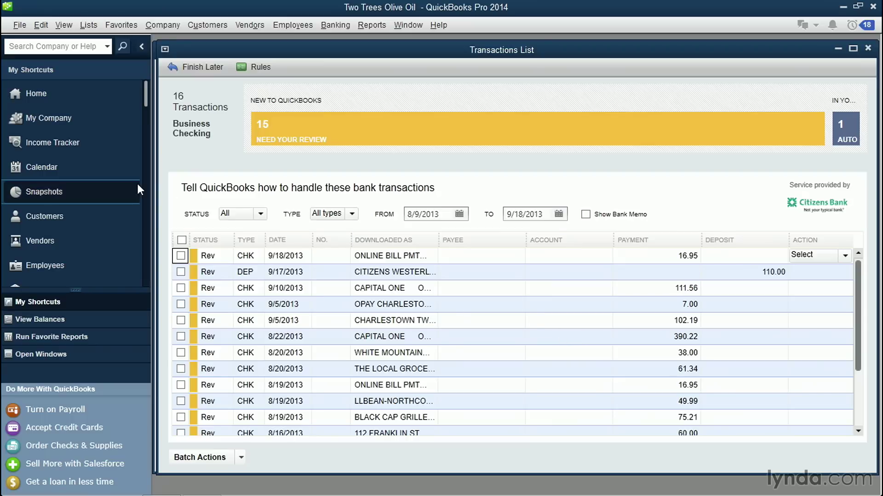
Let all 16 downloaded Business Checking transactions finish loading for review.
click(233, 216)
click(260, 214)
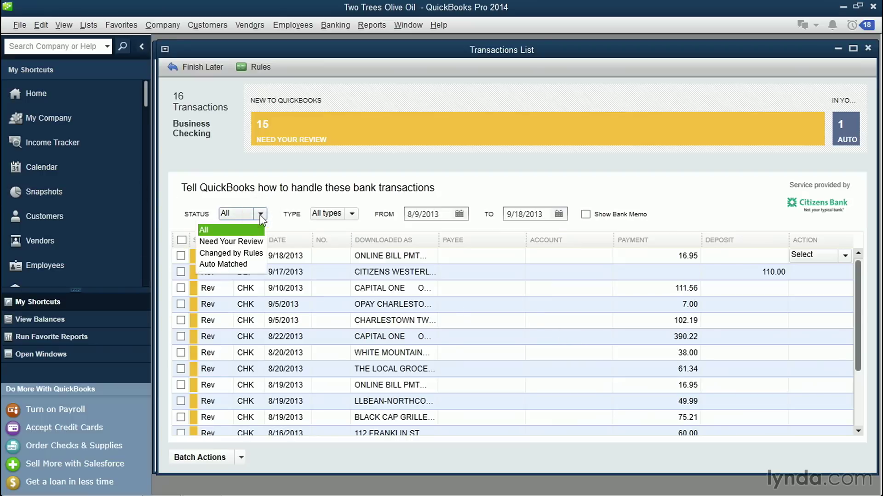
click(242, 265)
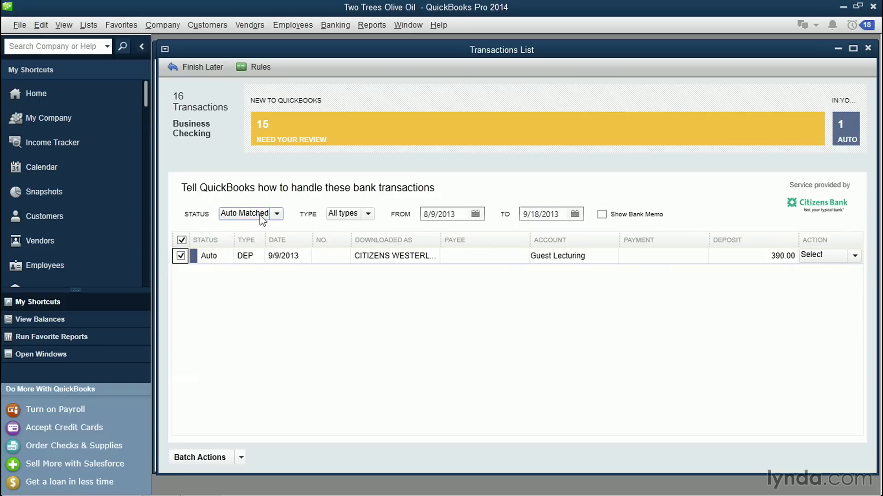
click(269, 215)
click(264, 229)
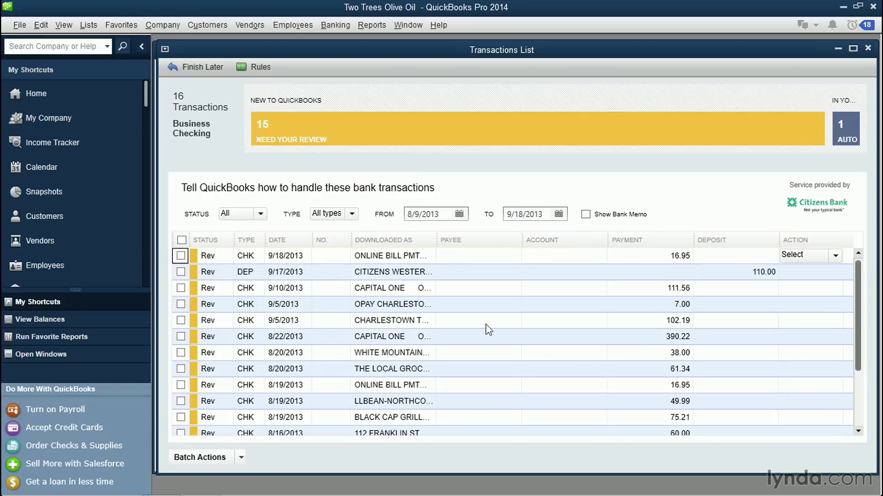
Widen Downloaded As, check the 8/20/2013 $61.34 Local Grocer row, and choose Add More Details.
click(421, 370)
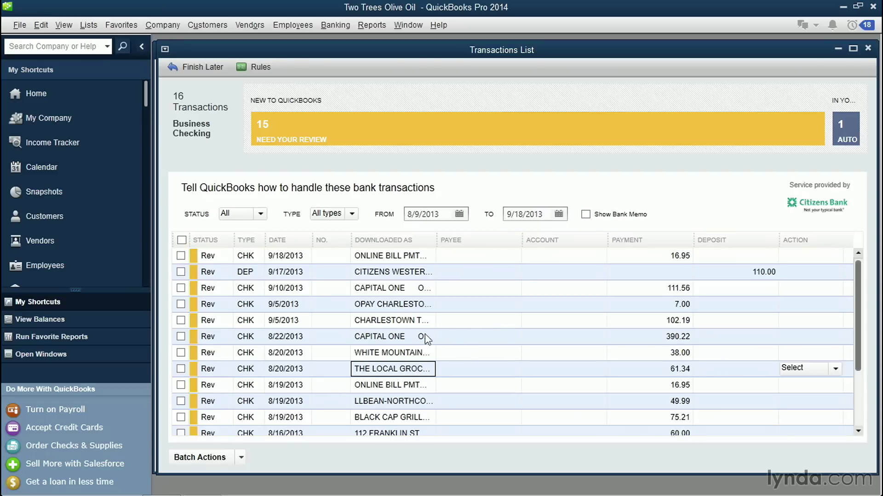
drag(436, 238, 466, 238)
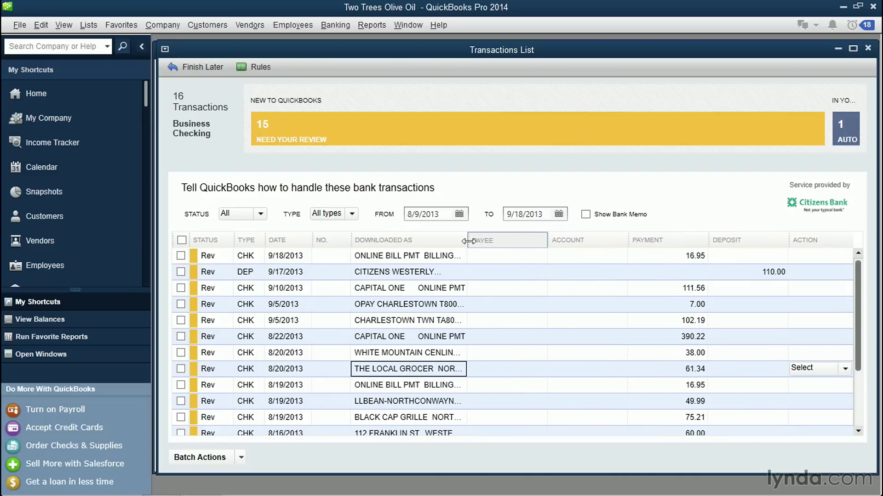
click(684, 372)
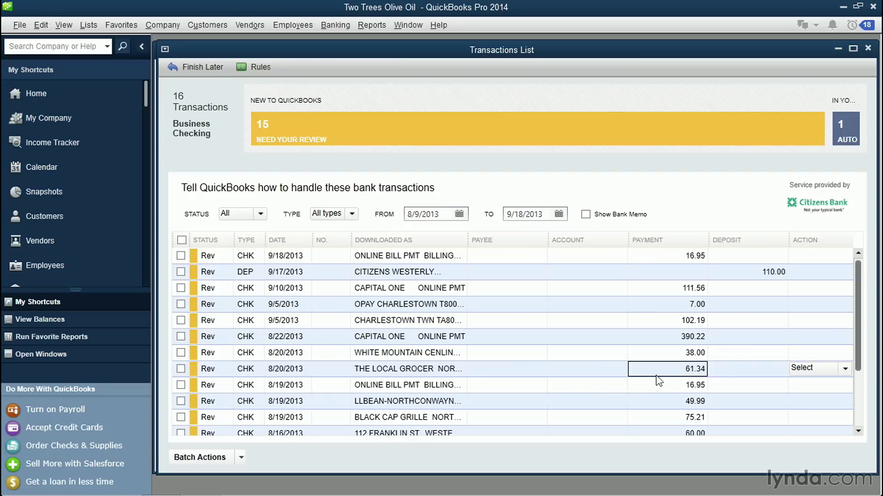
click(181, 369)
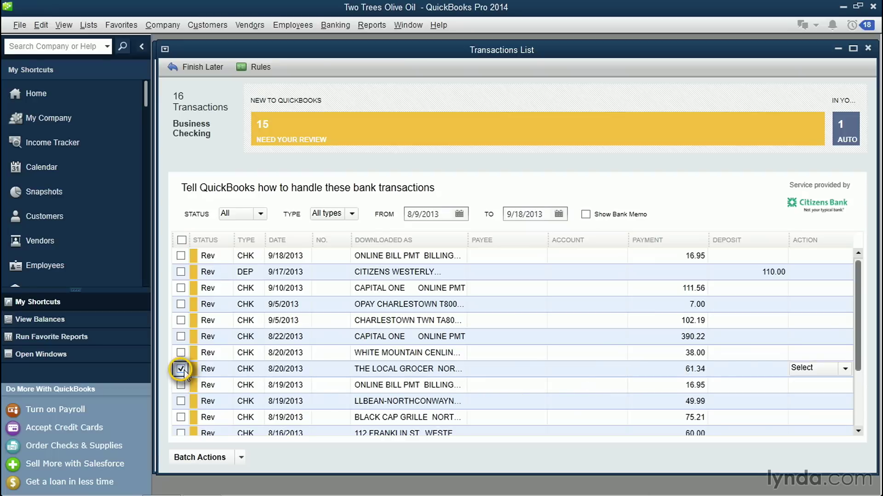
click(845, 371)
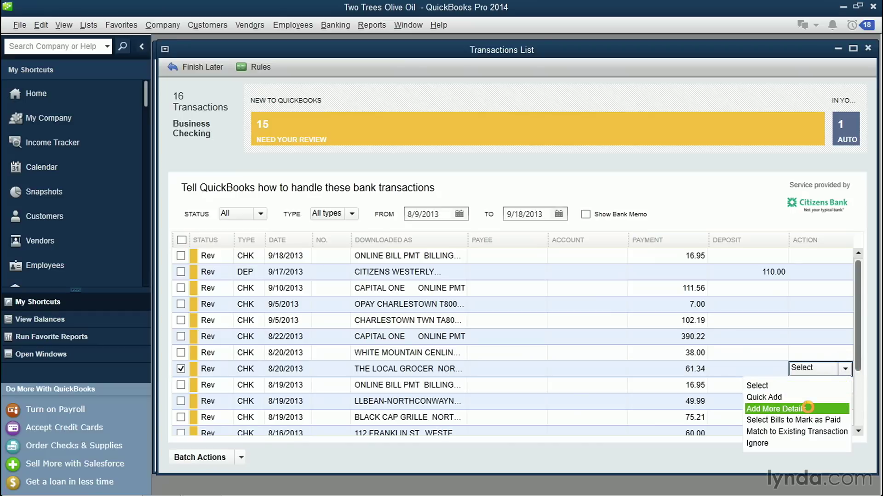
click(808, 407)
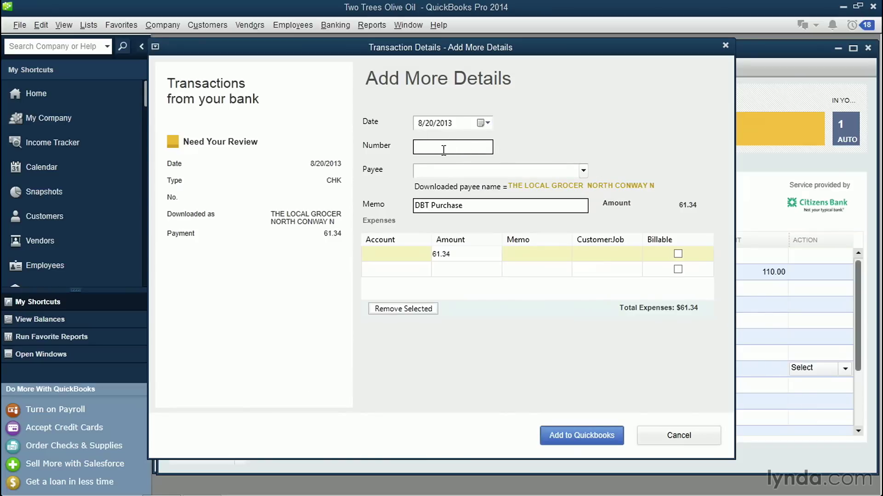
Enter 'The Local Grocer' as payee and Quick Add it as a new Vendor.
click(548, 170)
text(The Local Grocer)
click(477, 202)
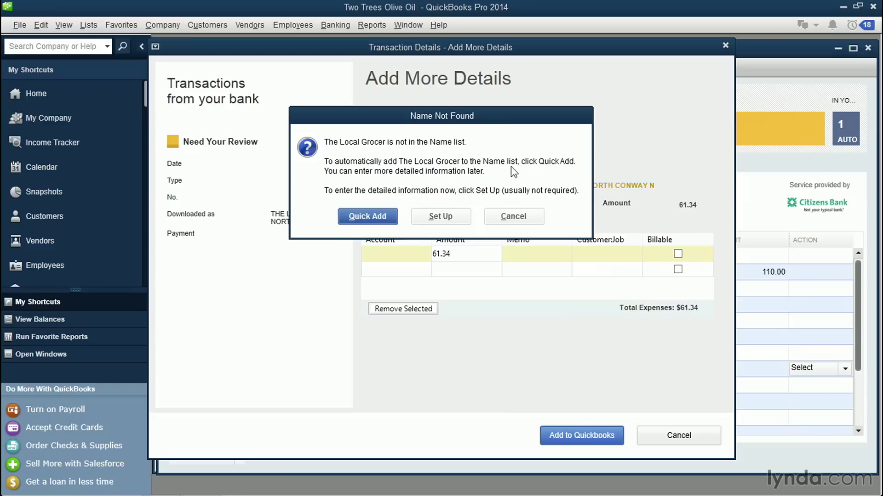
click(371, 216)
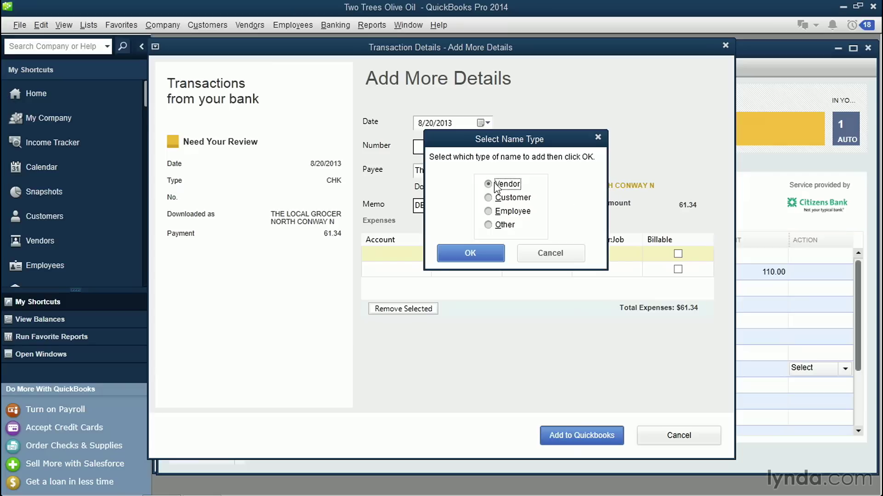
click(466, 255)
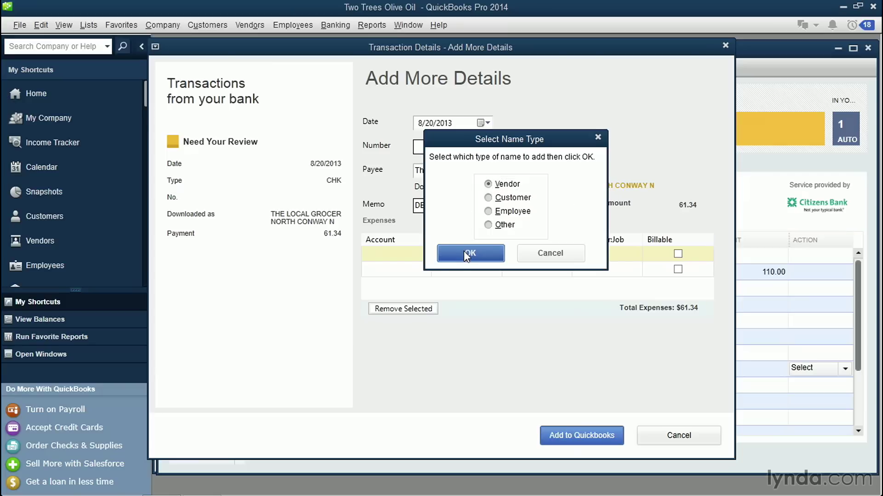
click(467, 252)
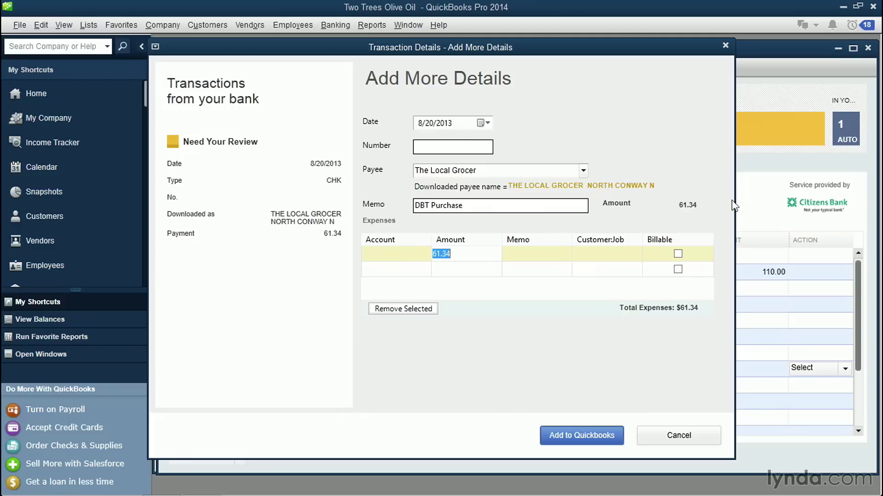
Categorize the $61.34 payment as Advertising and Promotion, add it, and review the proposed Local Grocer rule.
click(398, 258)
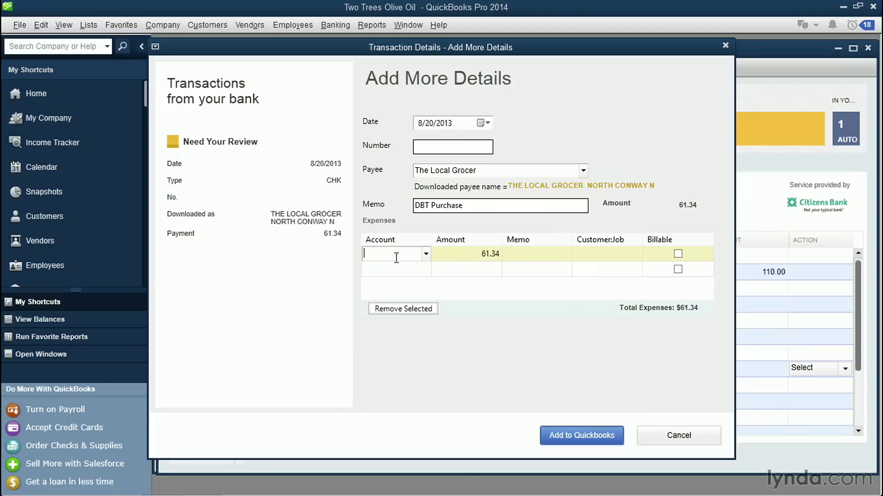
click(426, 254)
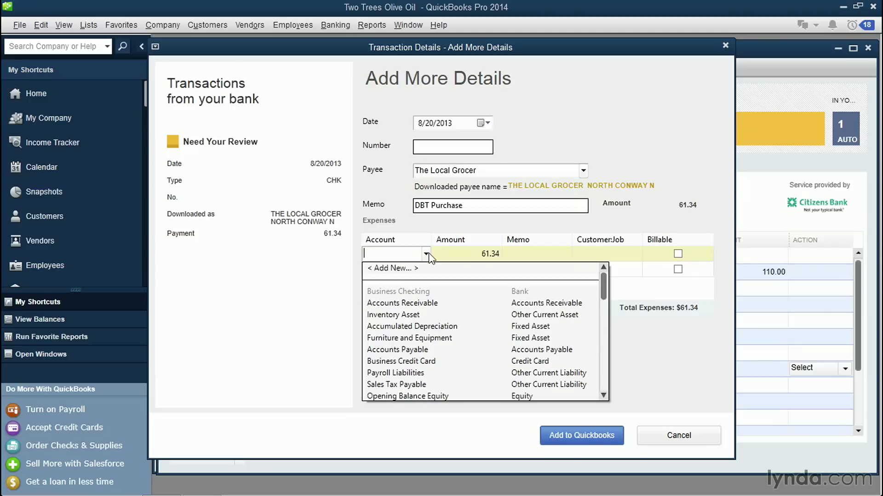
drag(604, 283, 602, 323)
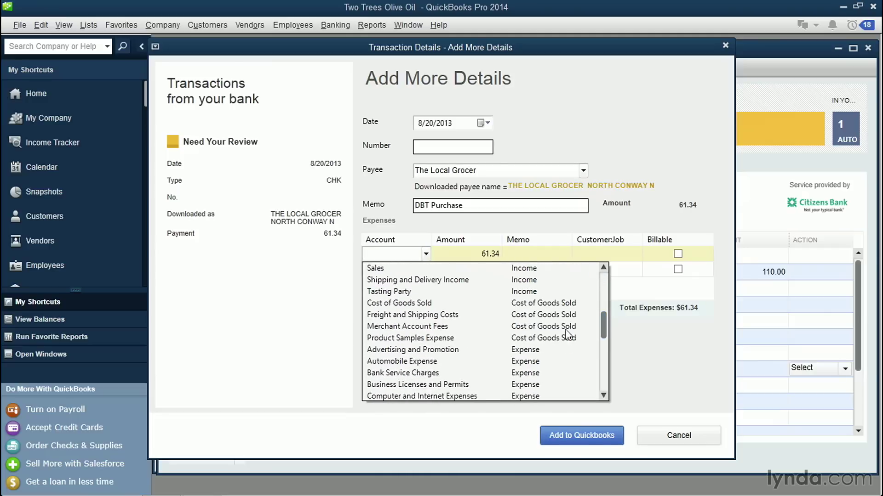
click(410, 355)
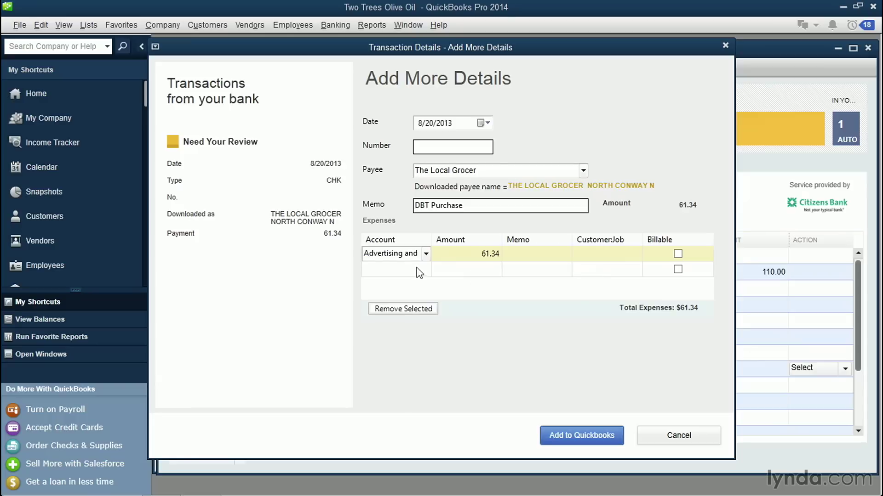
click(590, 439)
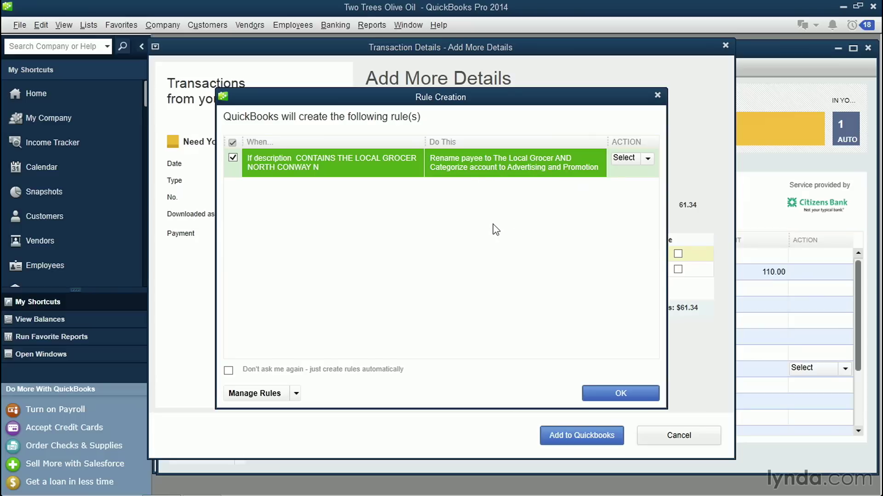
click(638, 396)
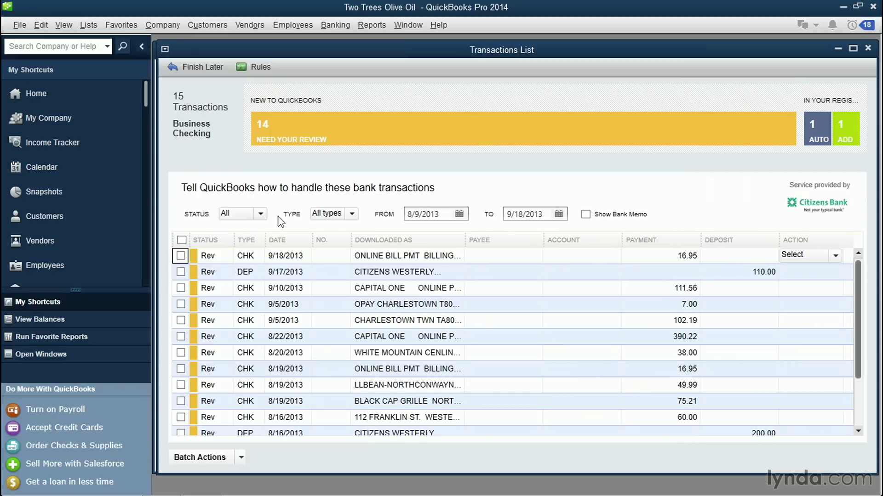
Keep the Transactions List Status filter set to All.
click(260, 214)
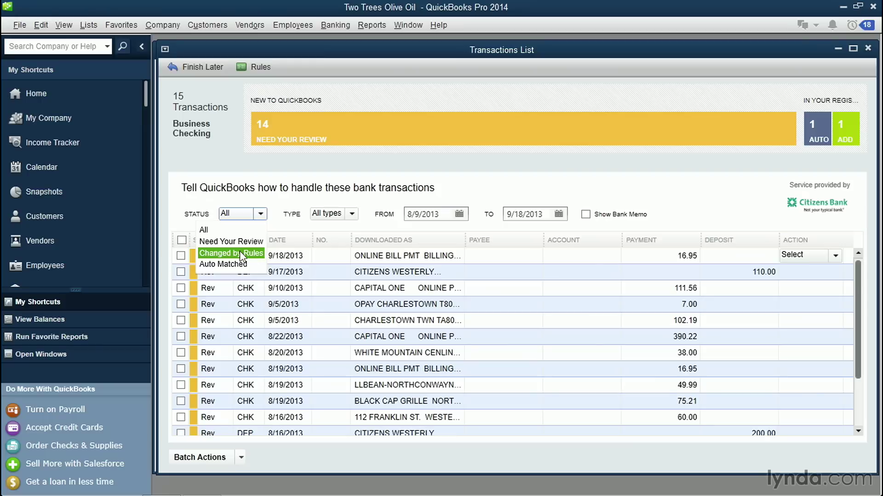
click(275, 202)
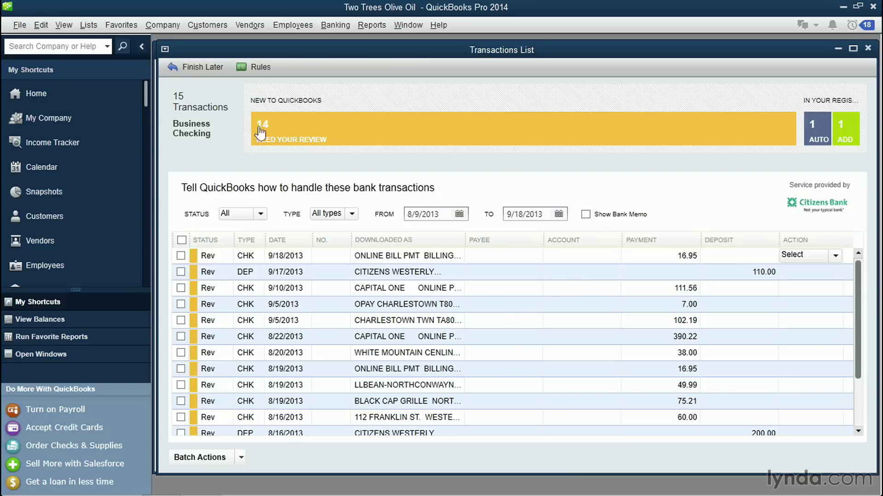
Finish later without confirming matched transactions, then close the Bank Feeds window.
click(208, 72)
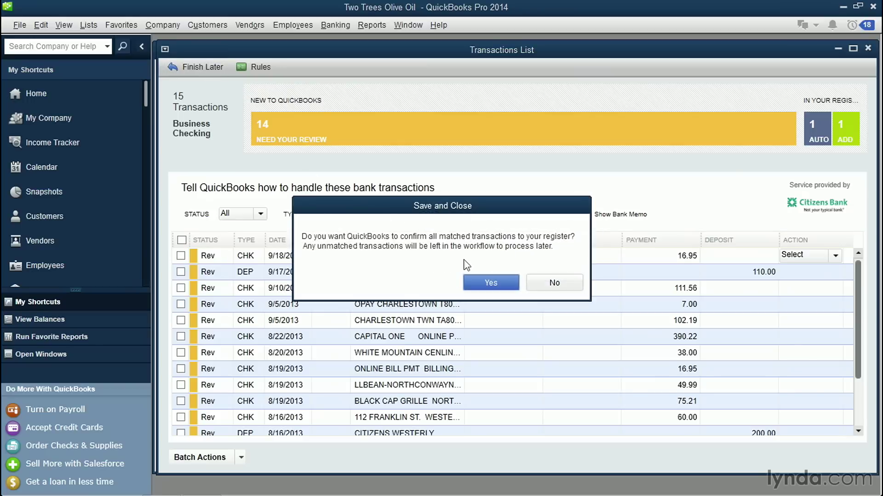
click(555, 284)
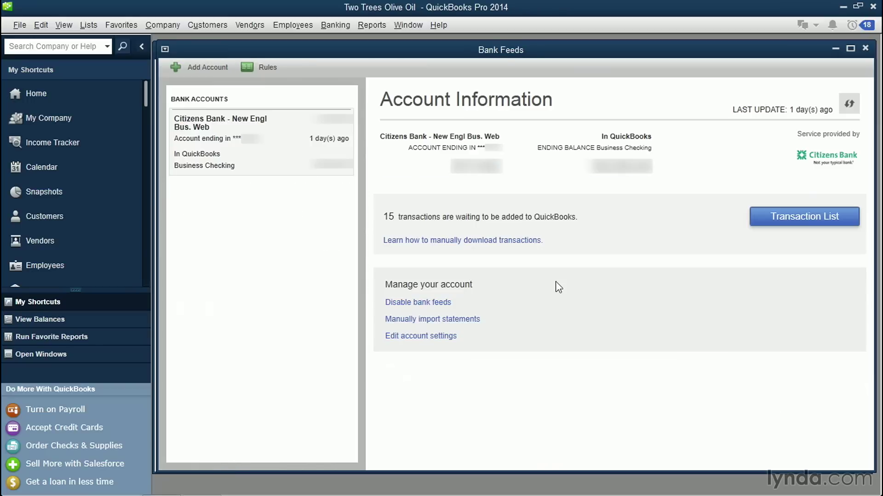
click(865, 49)
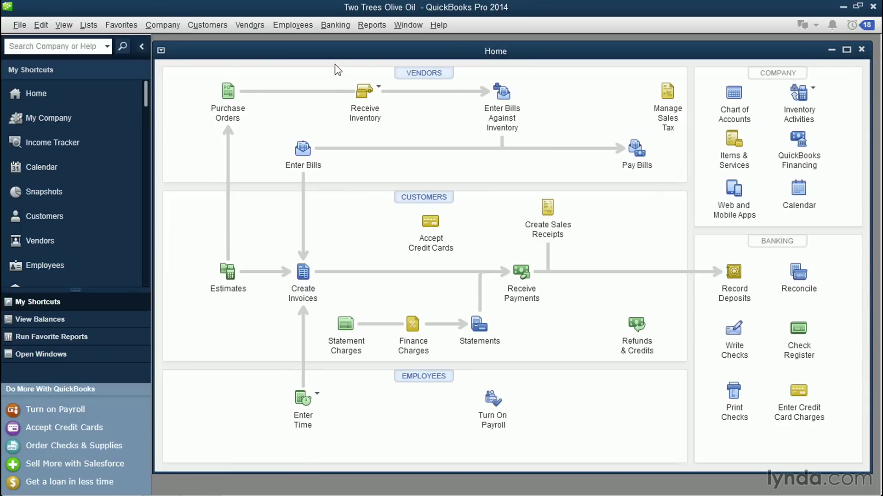
click(335, 25)
mouse_move(354, 142)
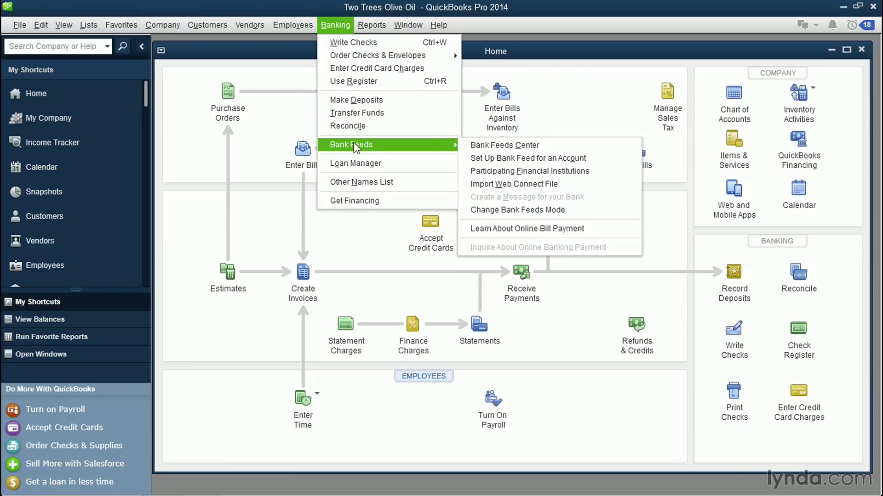
click(512, 146)
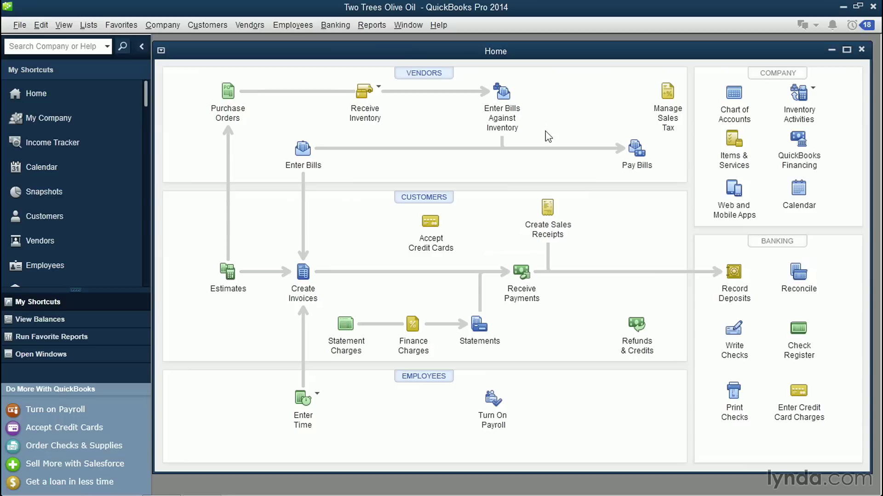